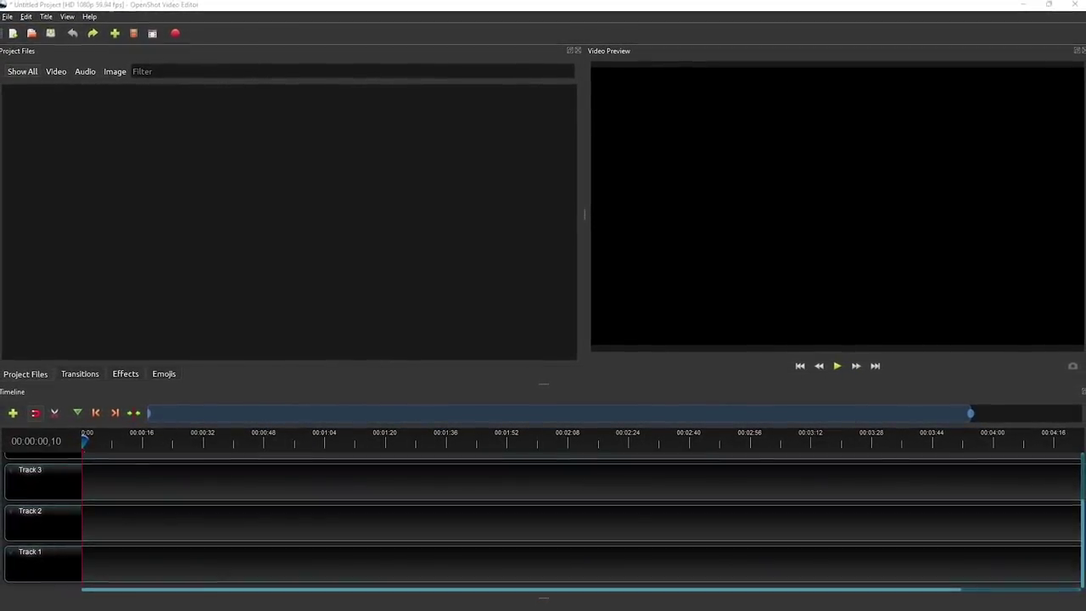
- Import Barcelona Spain.mp4 and place it, then Paris Traffic.mp4, back-to-back at the start of Track 1
click(37, 382)
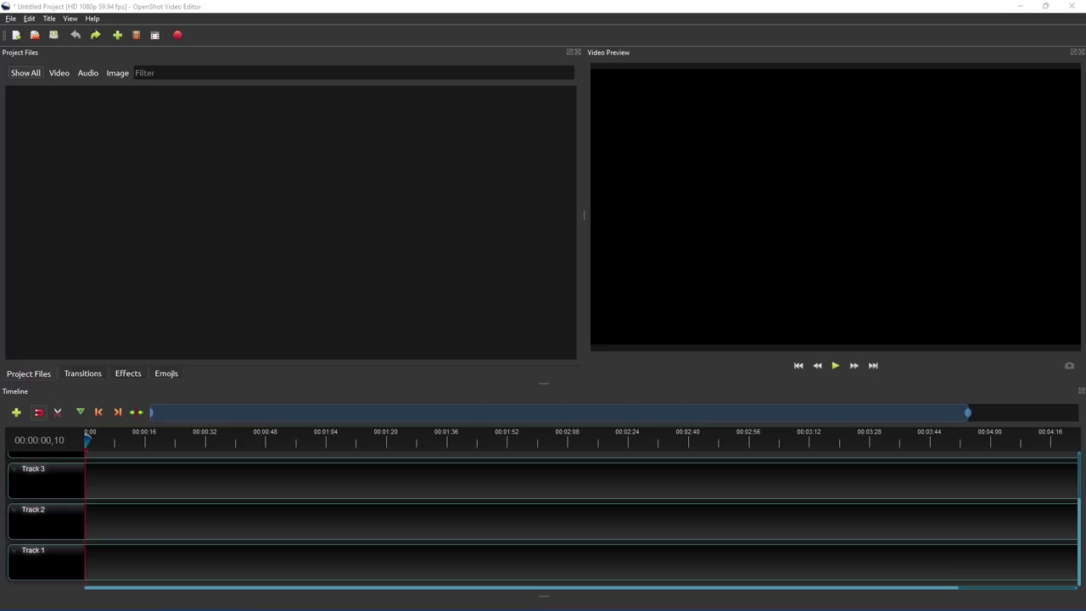
drag(749, 186, 300, 183)
drag(24, 107, 85, 552)
click(102, 106)
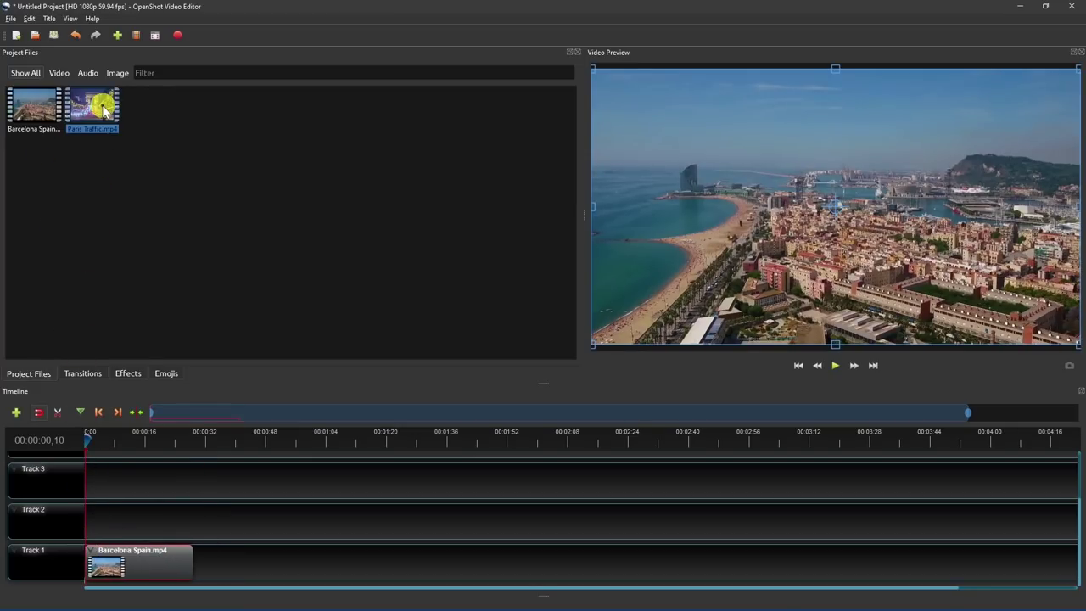
drag(102, 106, 189, 528)
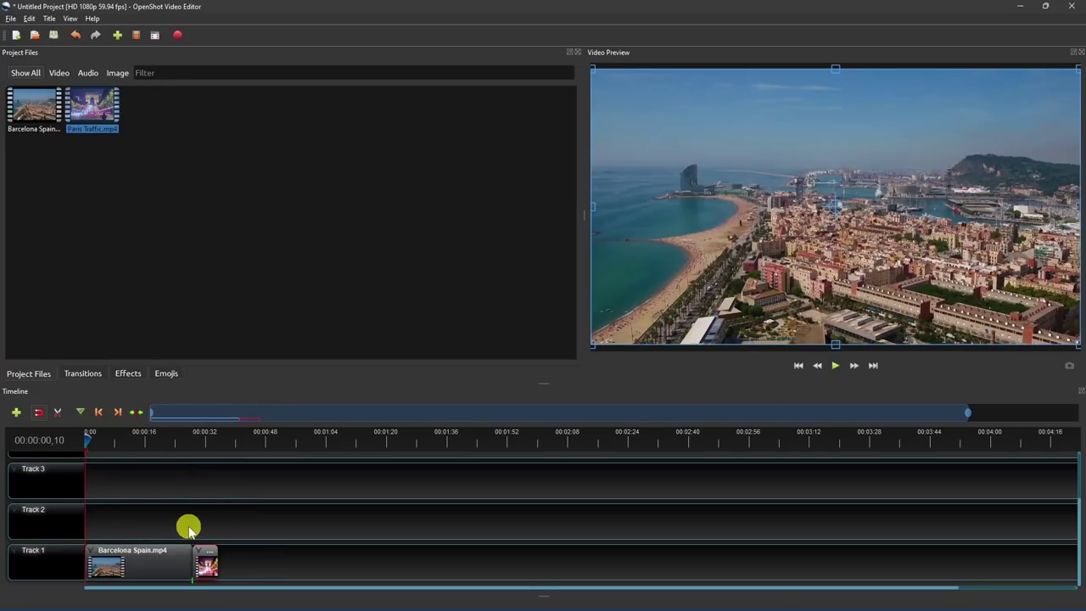
- Add the Barr ripple 12 transition at the Barcelona–Paris cut and shorten its duration
click(82, 375)
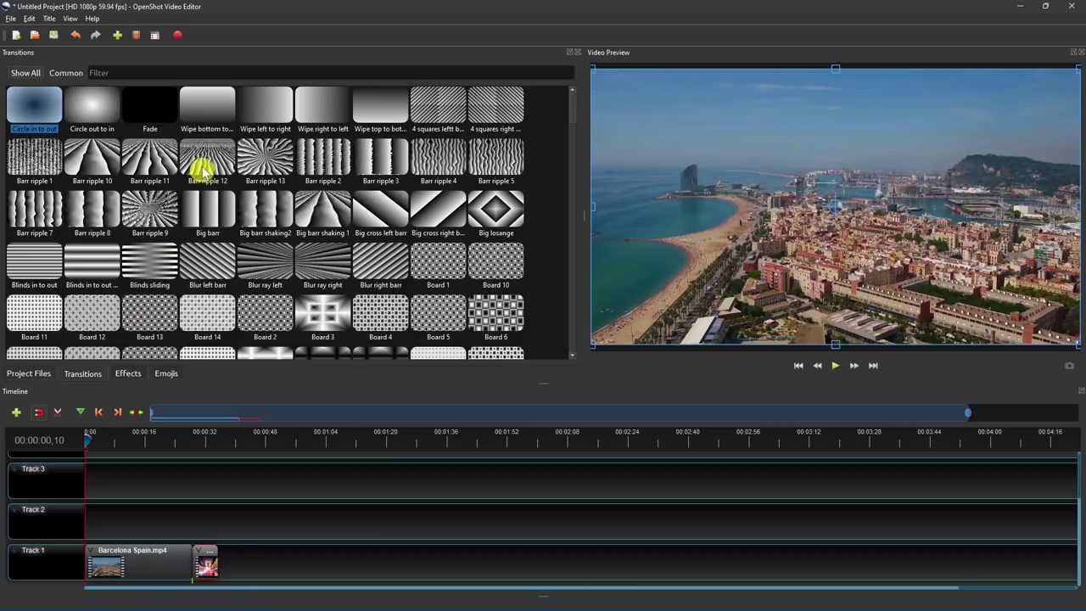
drag(198, 164, 182, 502)
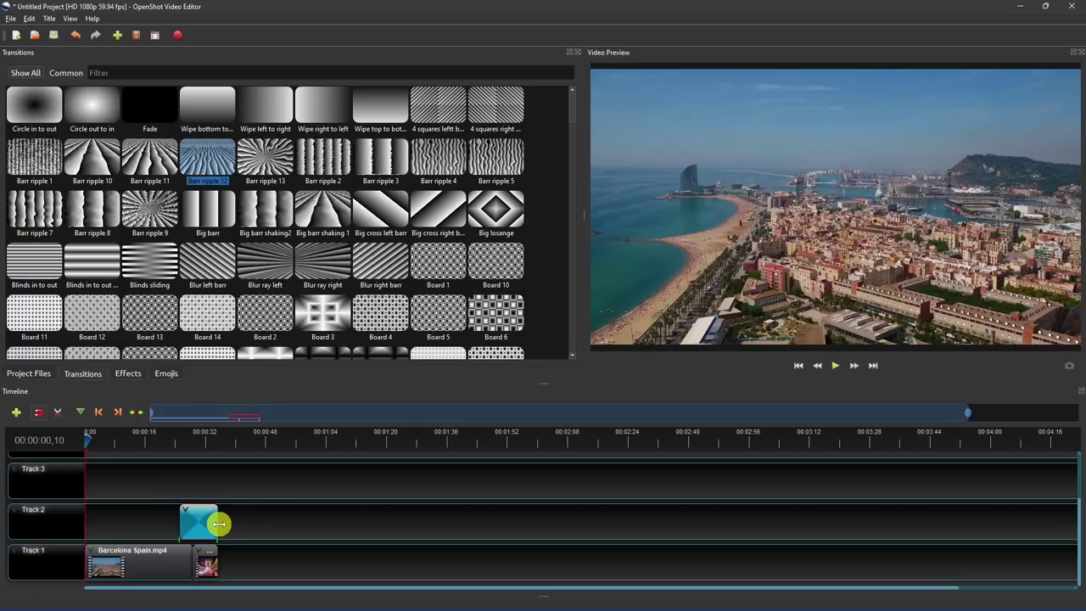
drag(216, 520, 183, 550)
- Slide the Paris Traffic clip left over the transition and play back from 0:24 to preview it
click(210, 564)
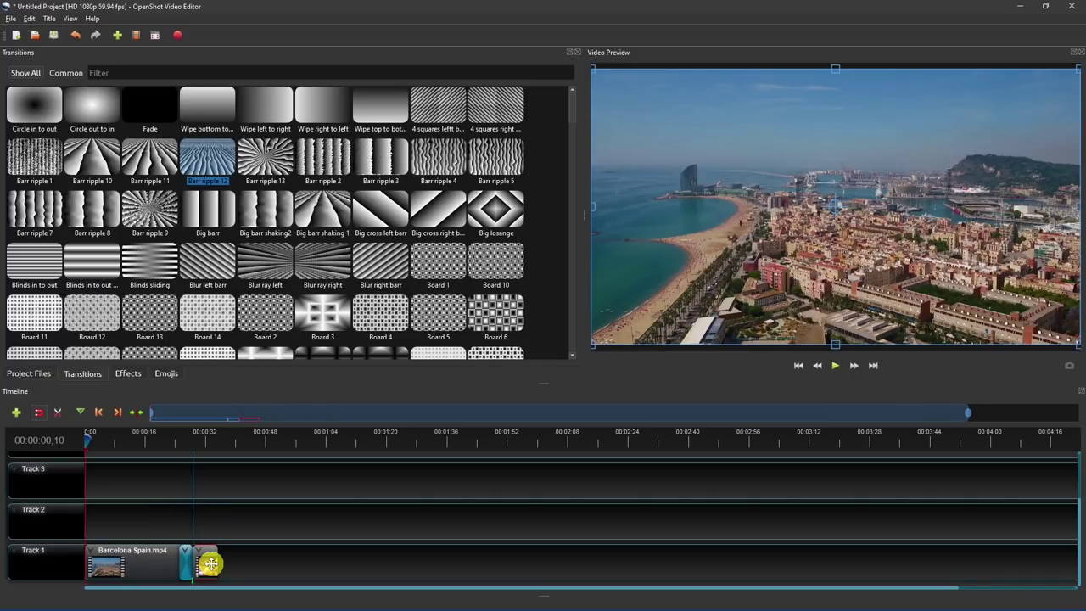
drag(210, 565, 194, 564)
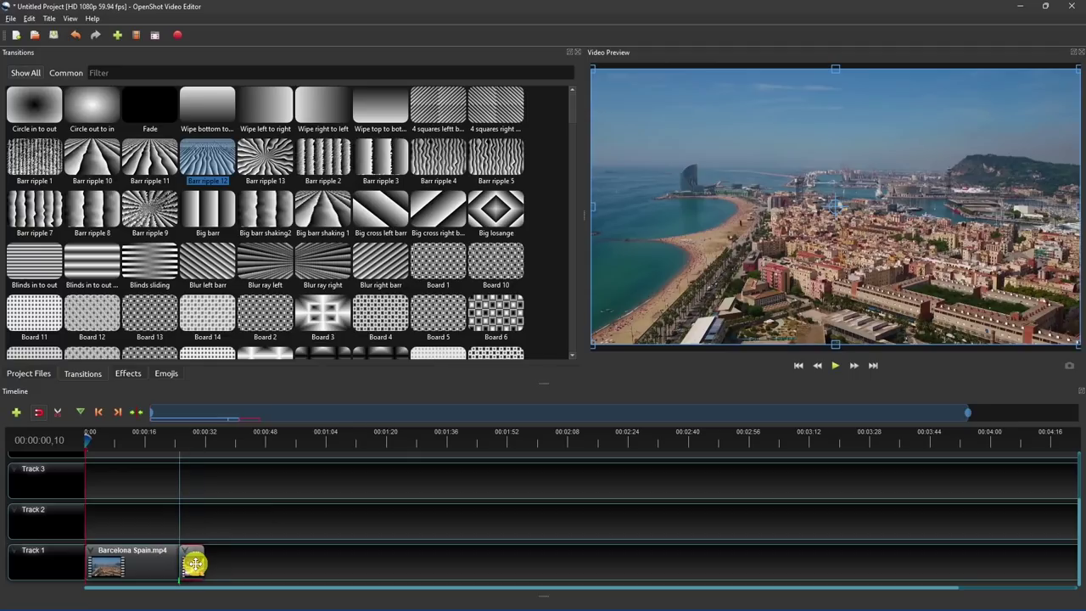
click(177, 441)
key(space)
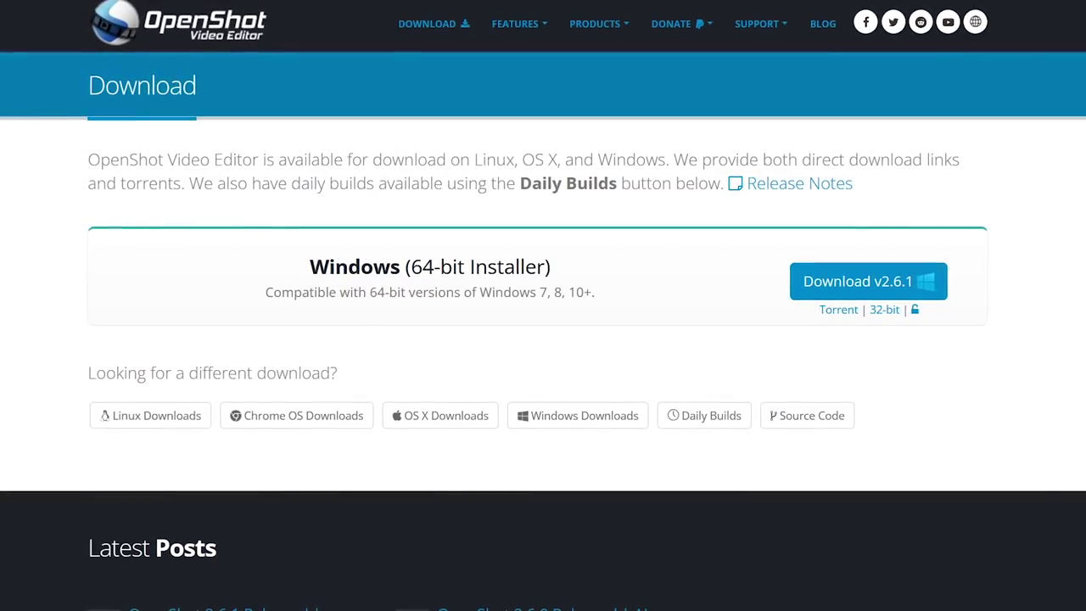
- Show the Linux download option, then the OS X download option
click(150, 415)
click(440, 415)
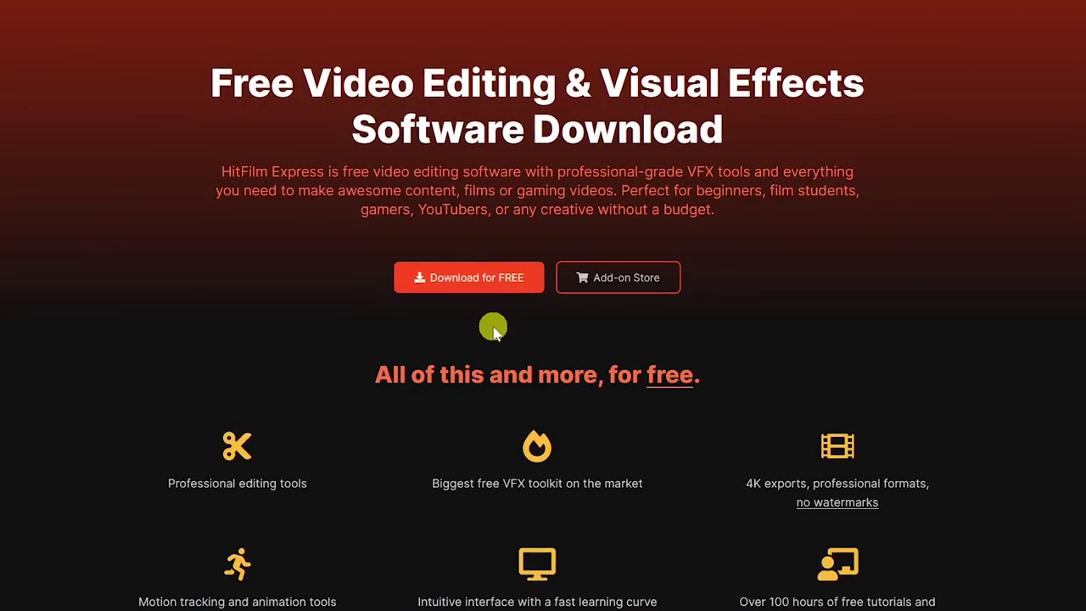
- Open the HitFilm Express download offer, set the price to 0 USD, and continue to checkout
click(484, 285)
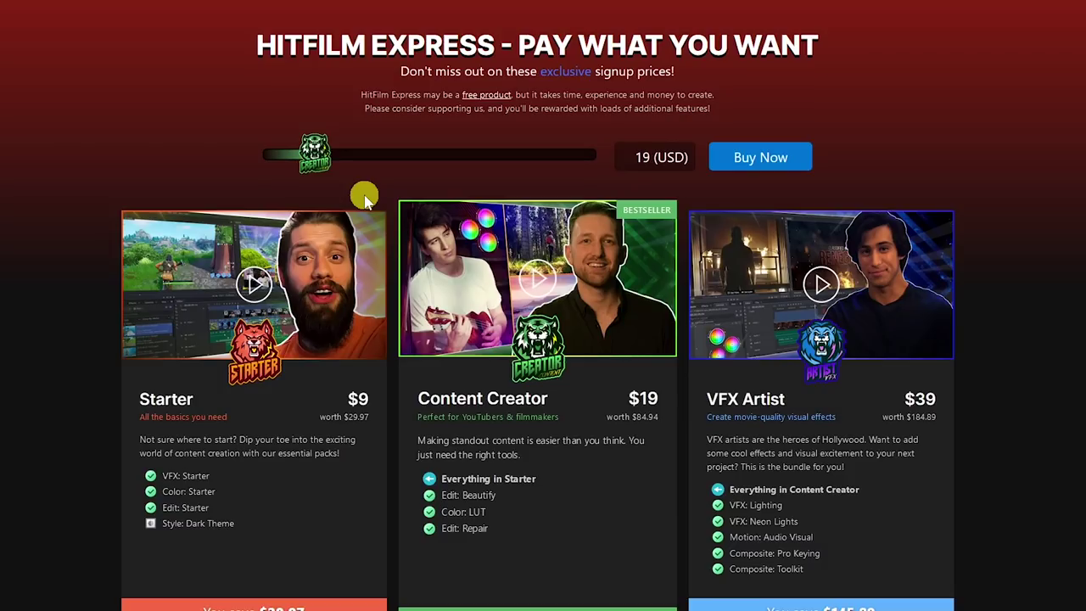
drag(314, 155, 260, 153)
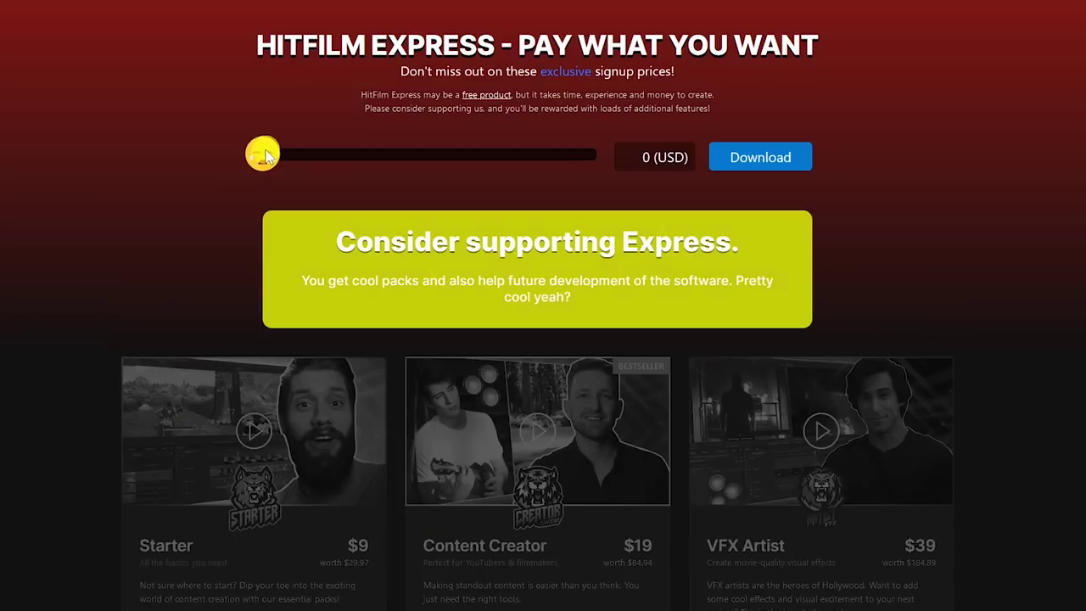
click(770, 160)
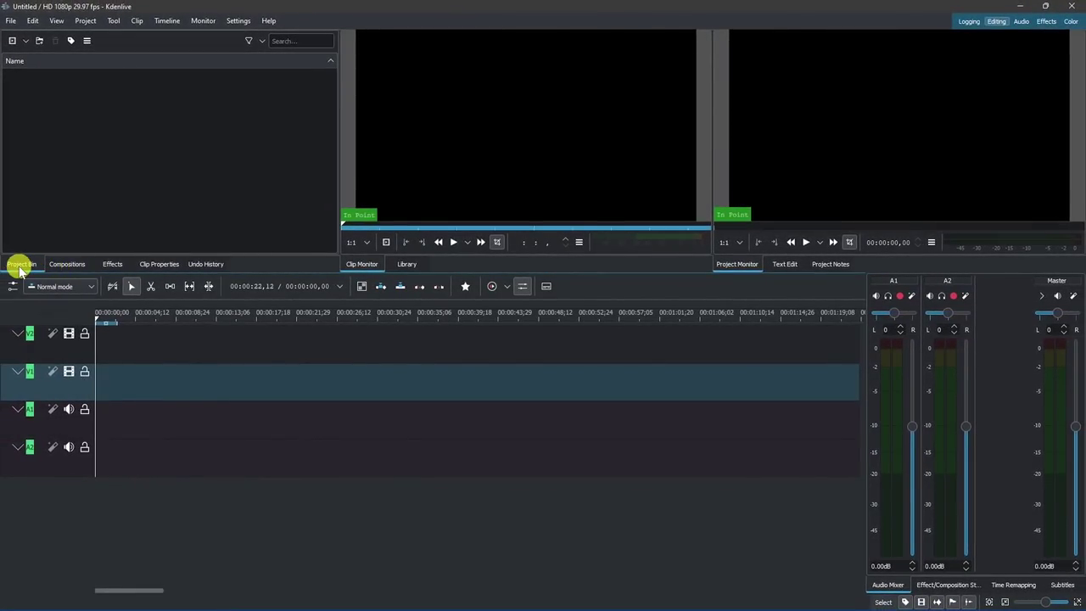
- Add Intro.mp4 to the project bin and place it at the start of track V1
drag(20, 270, 65, 175)
drag(31, 80, 52, 133)
drag(95, 331, 97, 371)
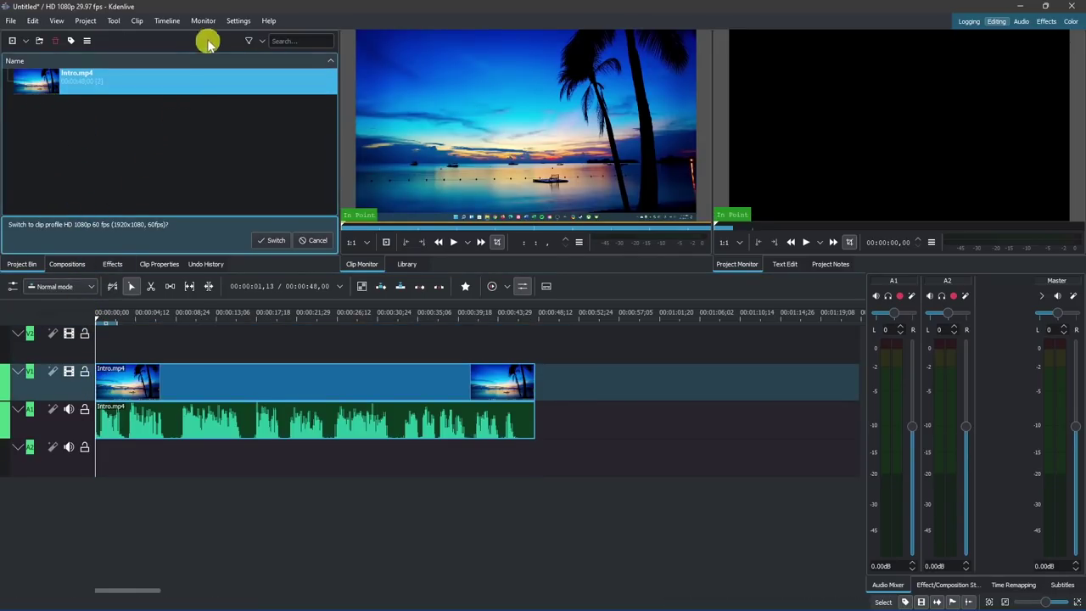
- Apply the Rusted Bronze colour theme from the Settings menu
click(249, 24)
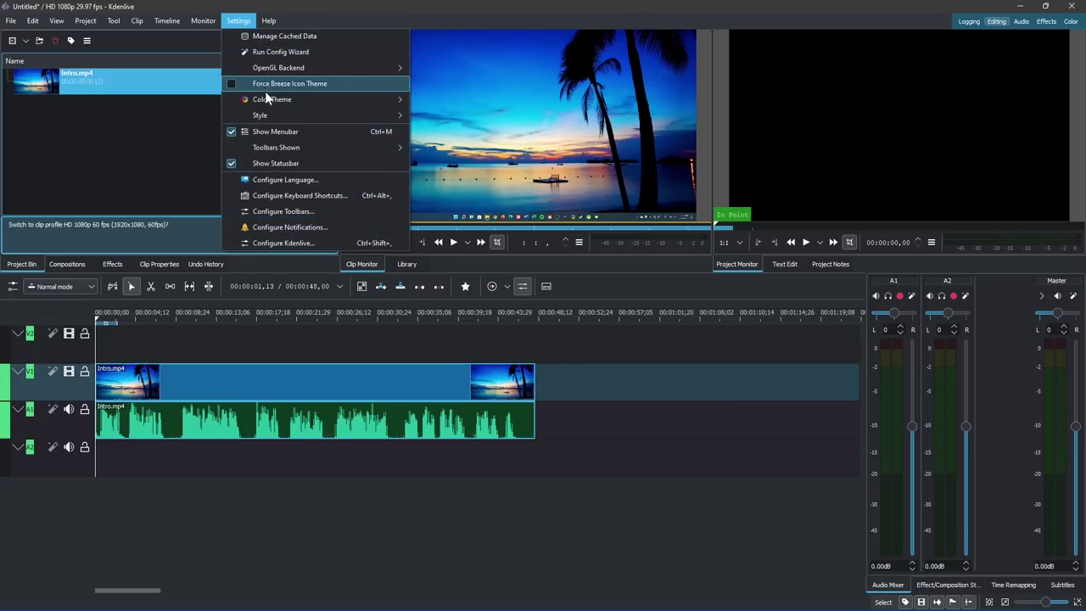
mouse_move(369, 103)
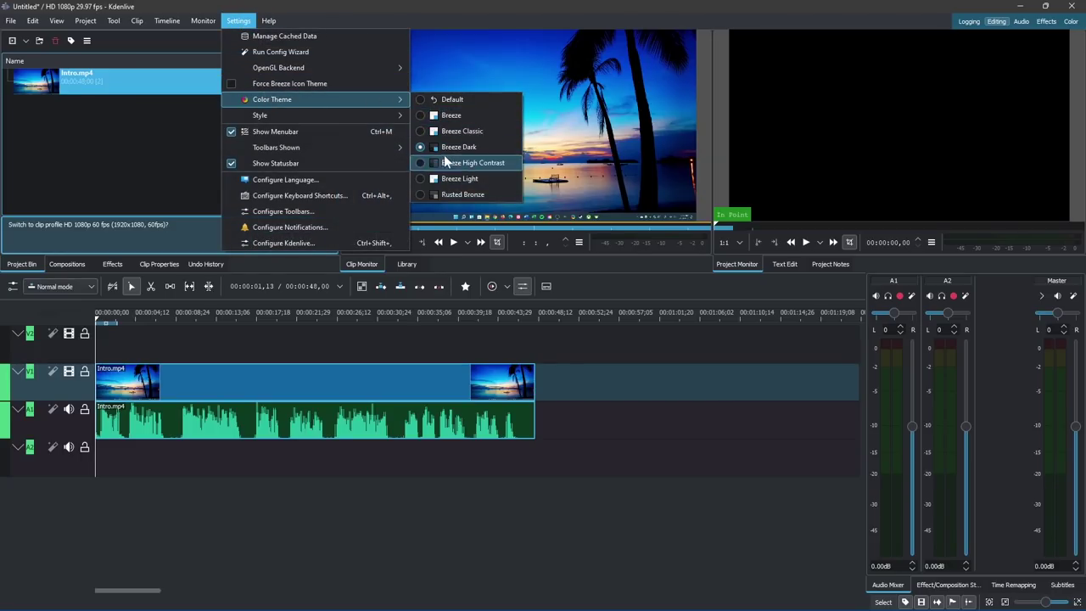
click(447, 197)
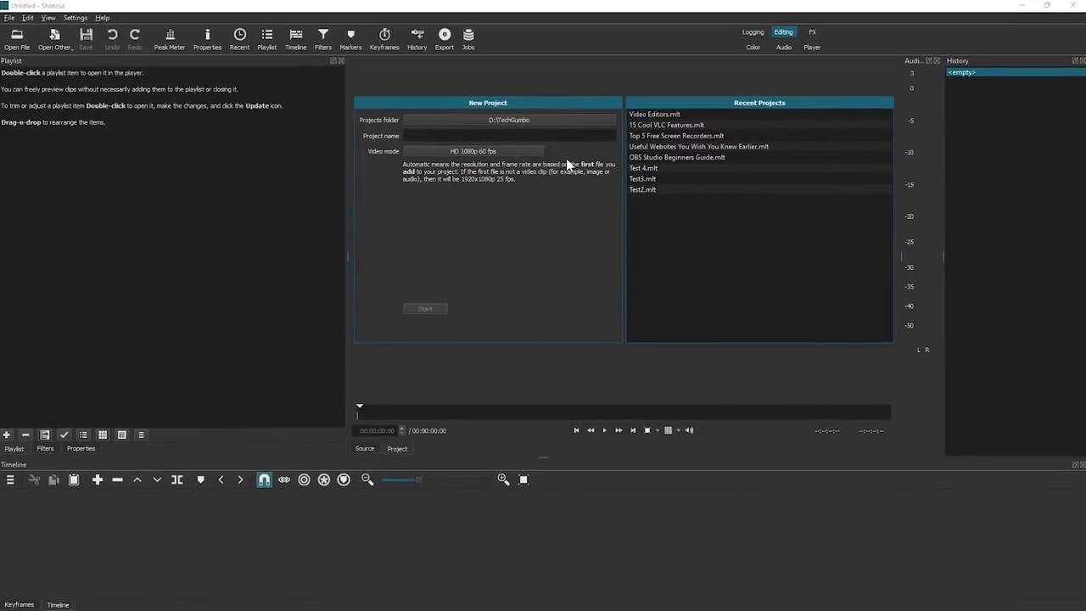
- Set the projects folder to D:\TechGumbo and keep the HD 1080p 60 fps video mode
click(560, 120)
click(701, 391)
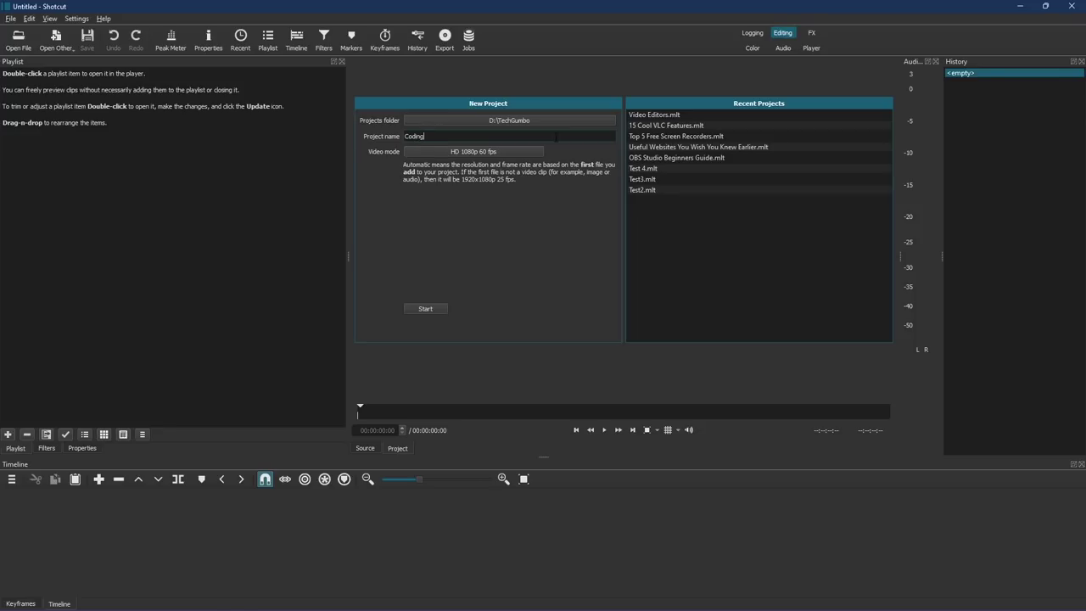
click(533, 148)
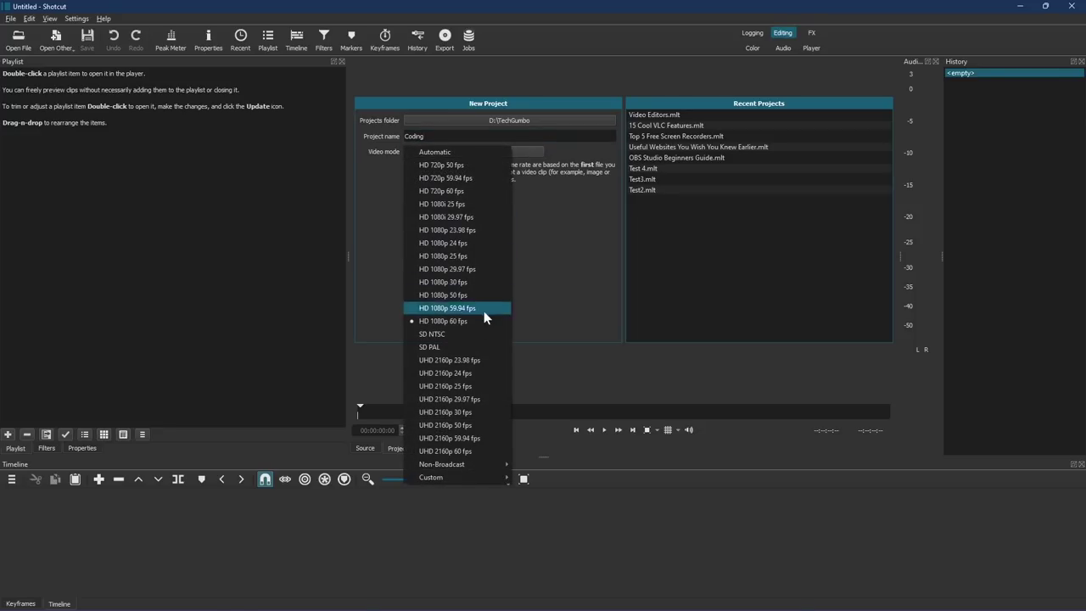
click(483, 322)
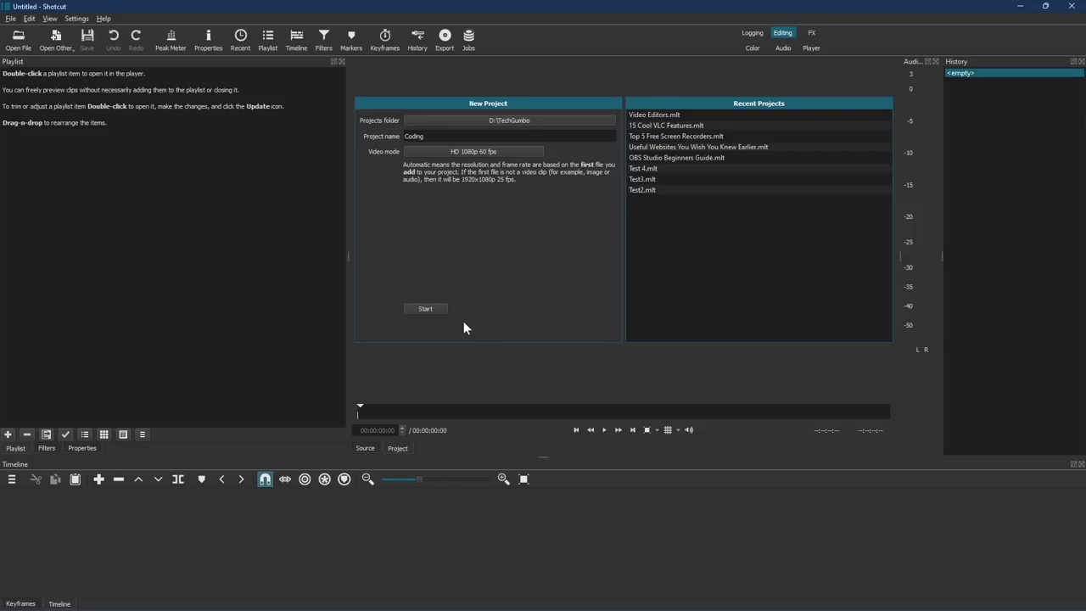
- Start the Coding project, import five clips, and place Coding JavaScript.mp4 then Computer Hacking in Progress.mp4 on the timeline
click(433, 310)
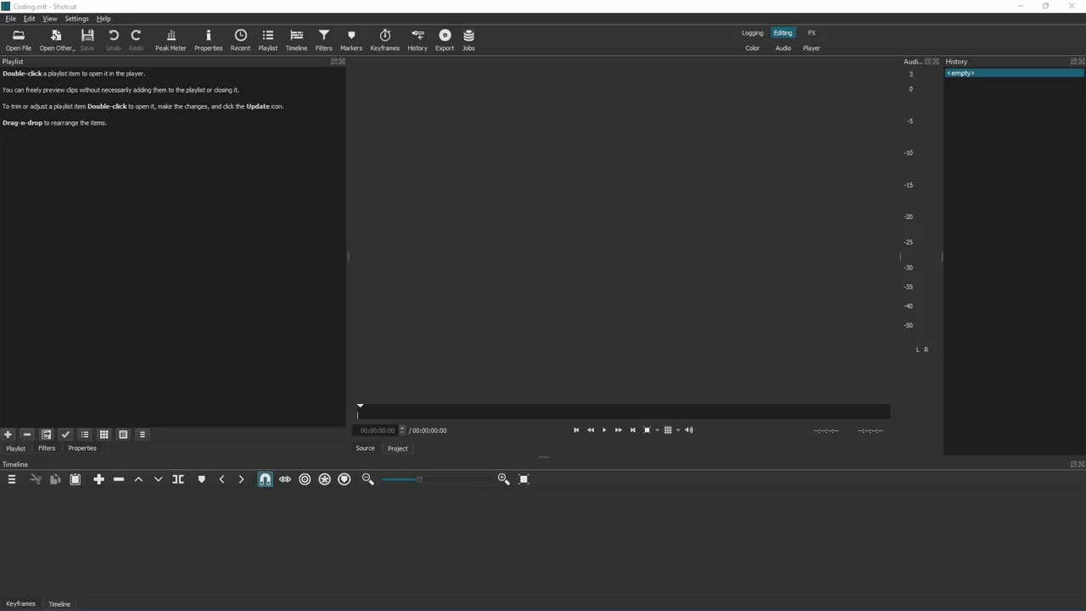
drag(1085, 273, 95, 138)
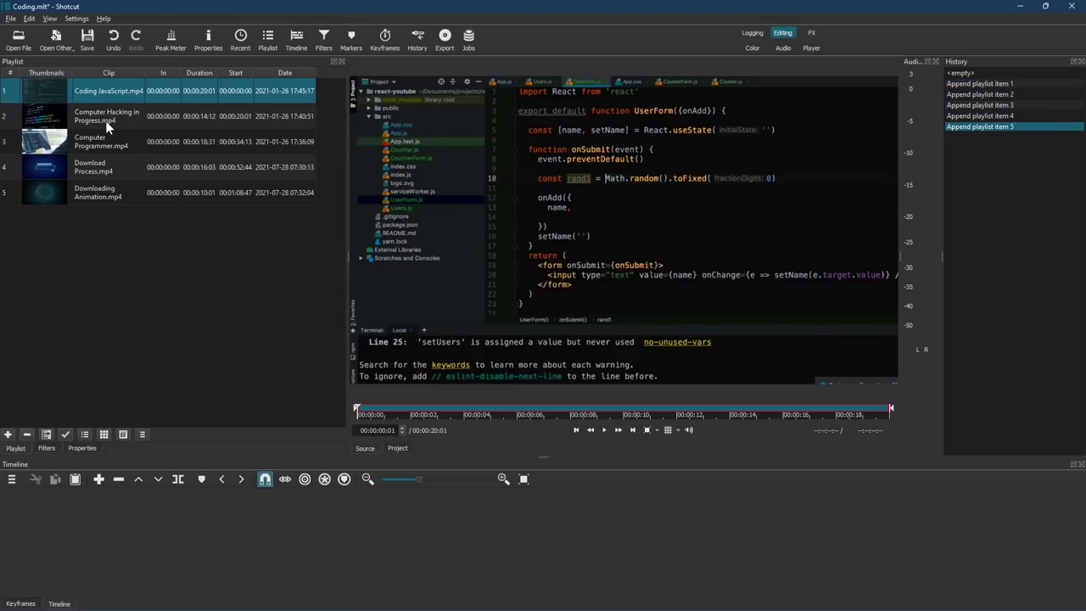
drag(109, 93, 122, 568)
drag(104, 119, 767, 540)
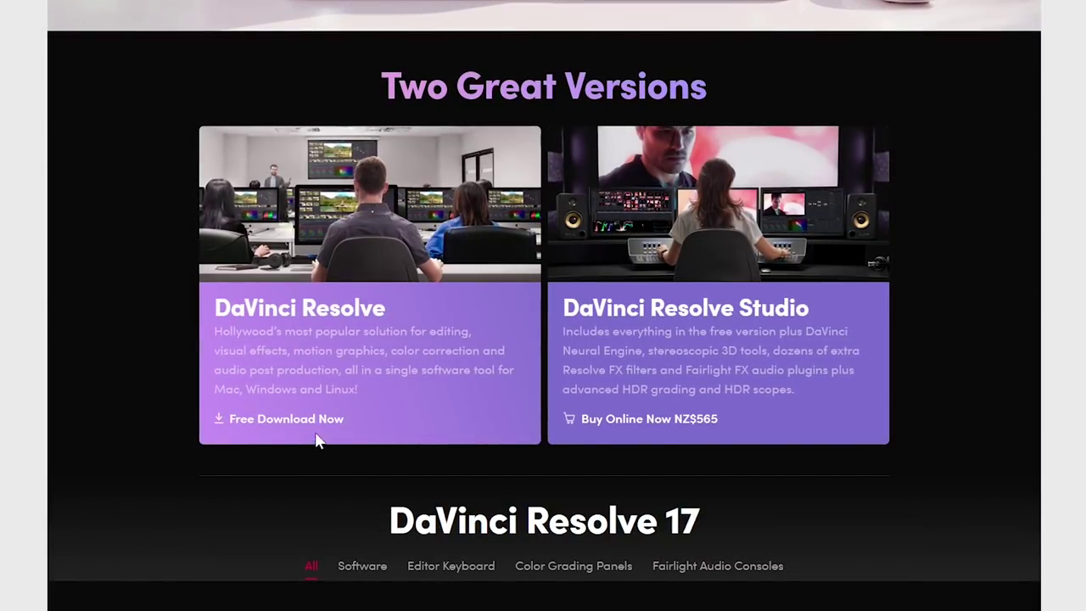
- Choose the Windows download of DaVinci Resolve 17 and enter the first name, e-mail address and phone number
click(302, 429)
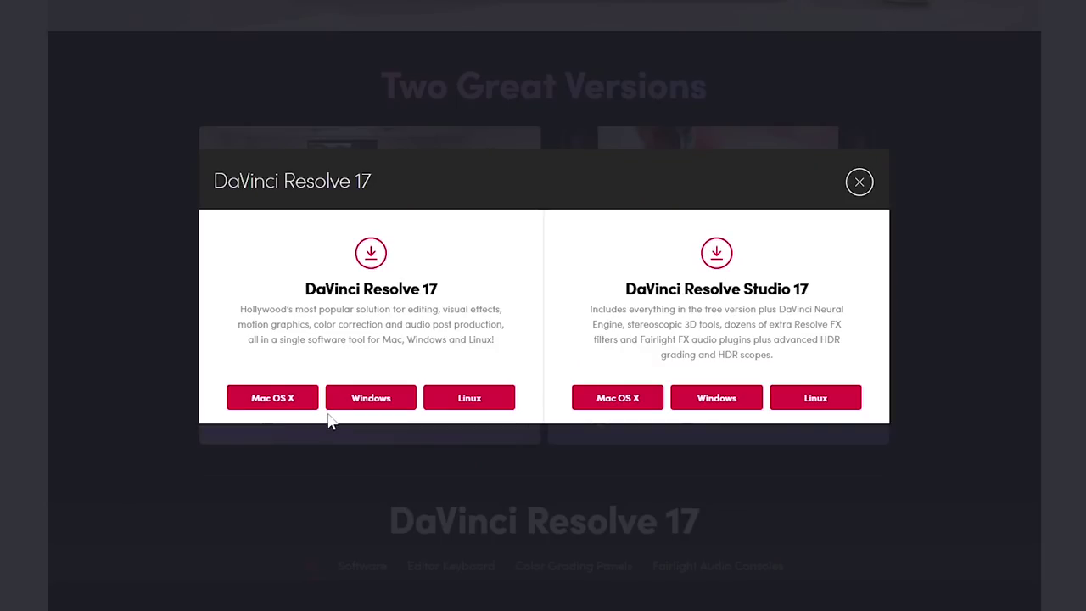
click(364, 411)
click(417, 133)
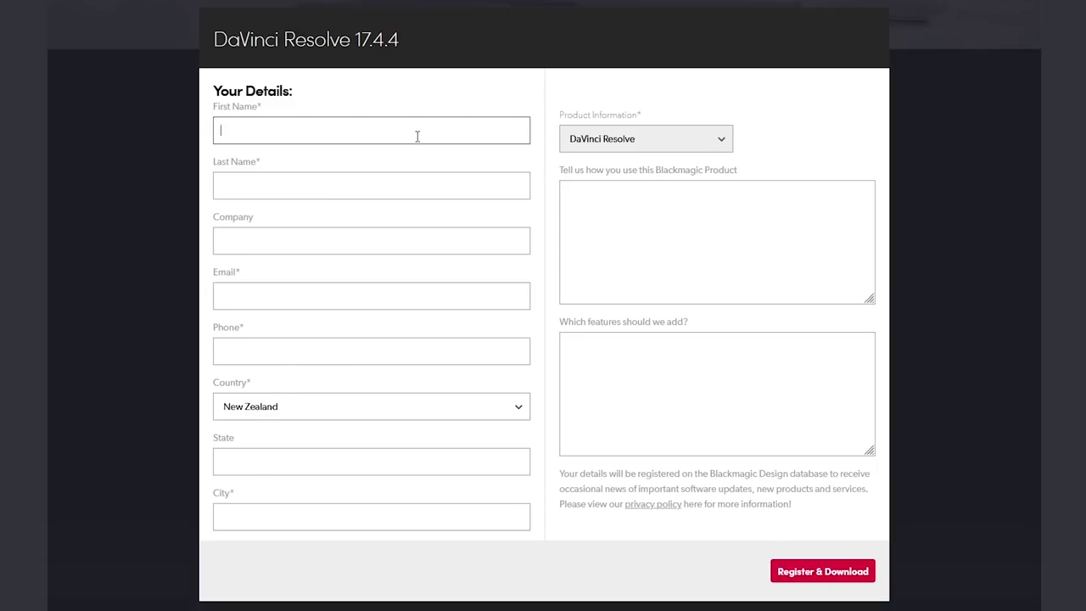
text(Monkey)
key(Tab)
key(Tab)
key(Tab)
key(Tab)
key(Tab)
- Set the country to United States and the state to Louisiana, and enter the city
click(432, 412)
click(412, 158)
click(441, 461)
scroll(447, 387, down, 1)
click(447, 383)
click(451, 518)
text(Monke)
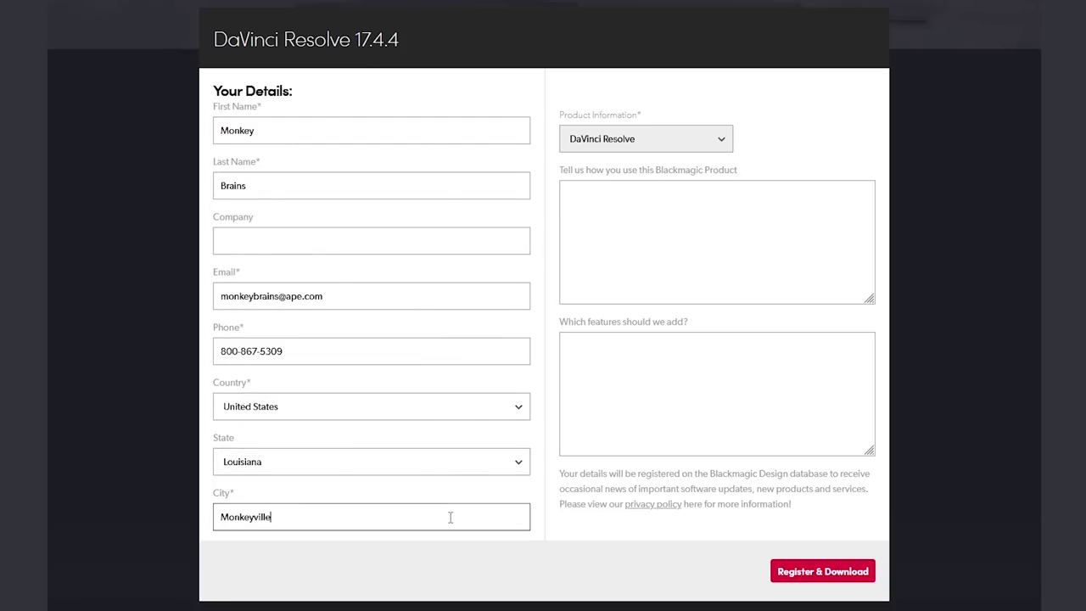
- Submit the registration to start downloading DaVinci_Resolve_17.4.4_Windows.zip
click(804, 574)
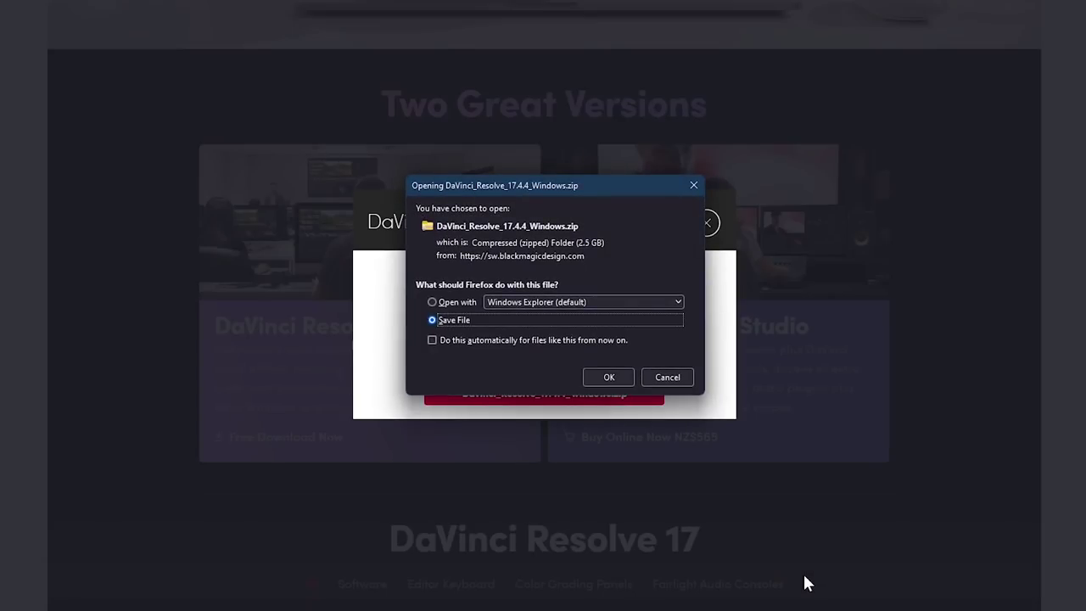